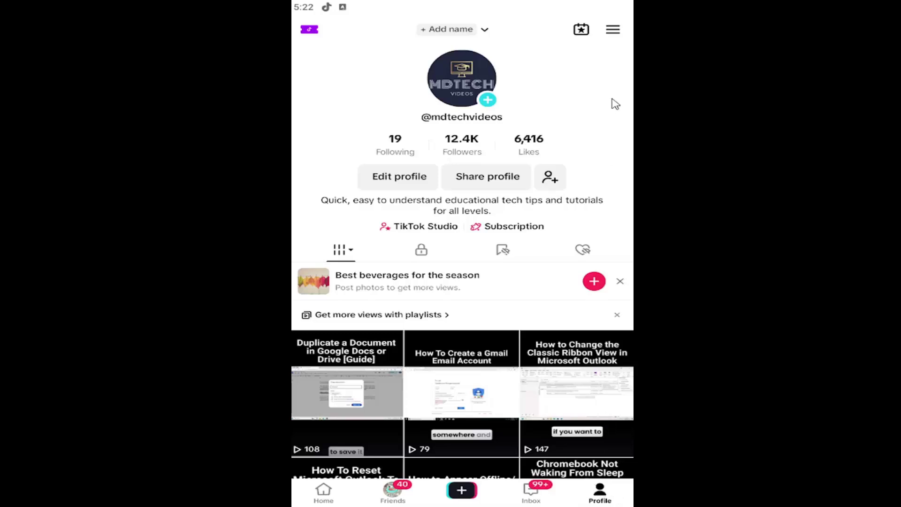
- Go from the profile menu into the Settings and privacy page
left_click(613, 31)
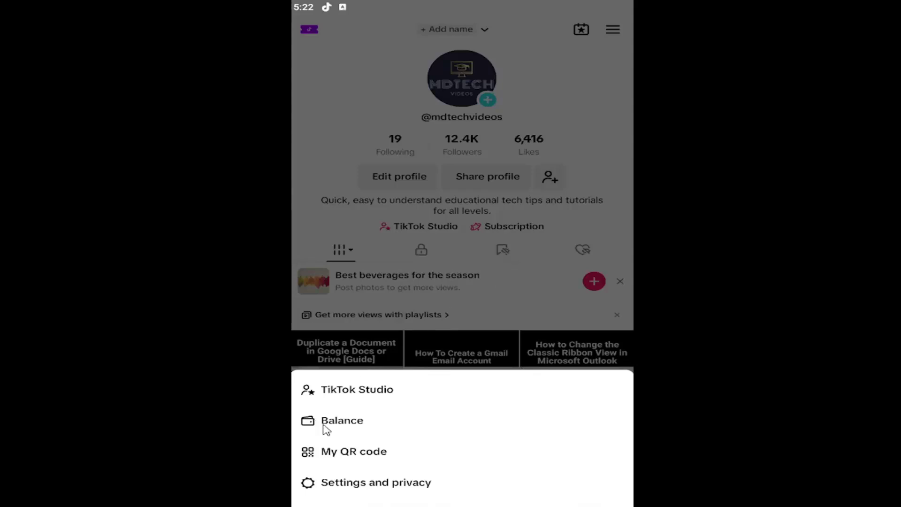
left_click(382, 485)
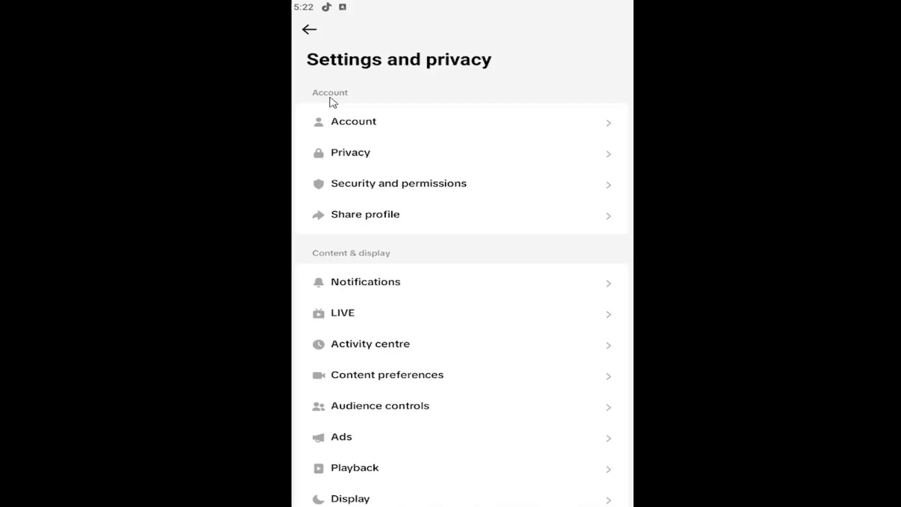
- Open Account, then Account information to see the phone number and email
left_click(501, 124)
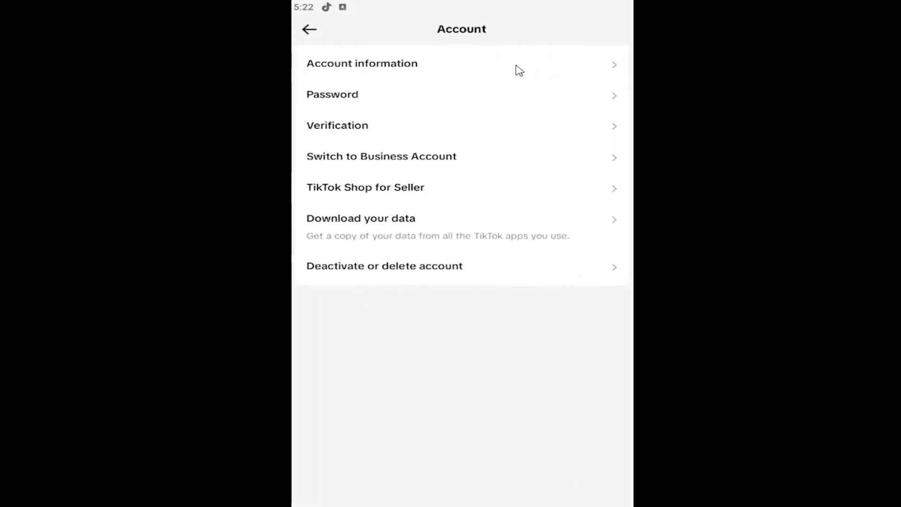
left_click(522, 69)
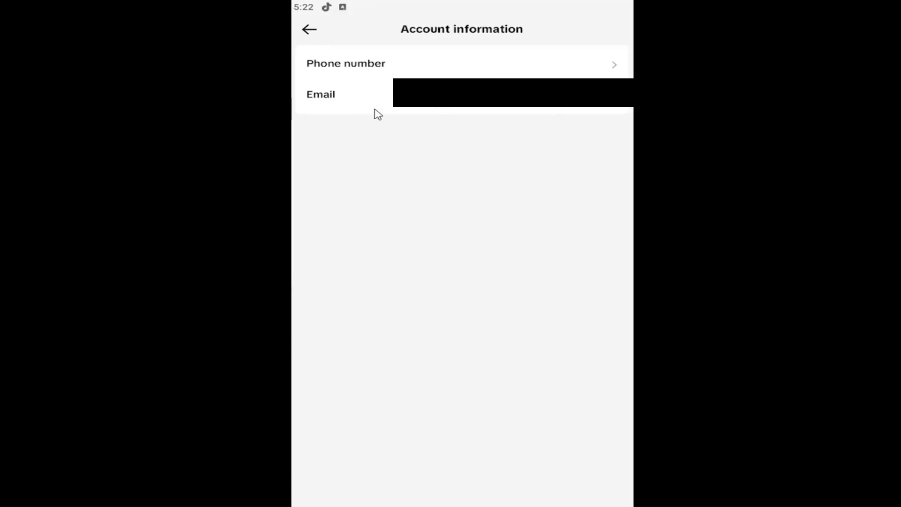
- Open the Email row to show the Change email address and Unlink email address options
left_click(423, 107)
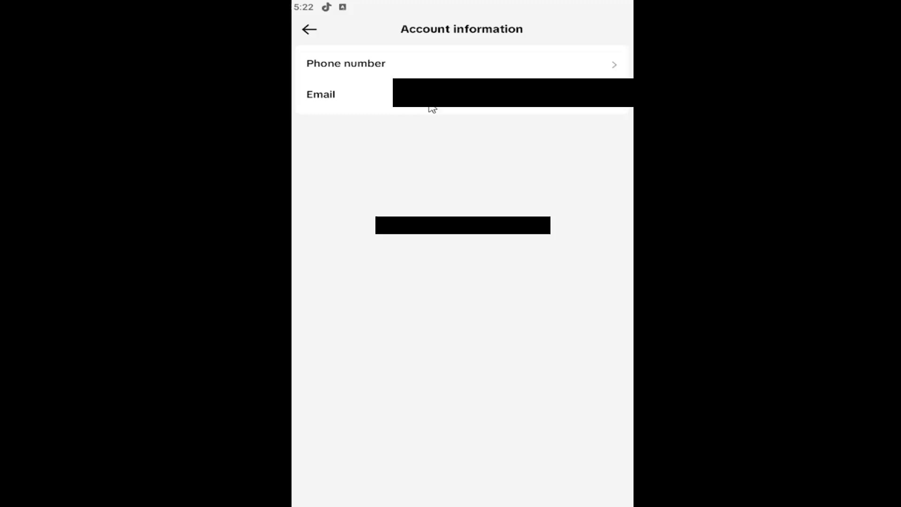
left_click(434, 107)
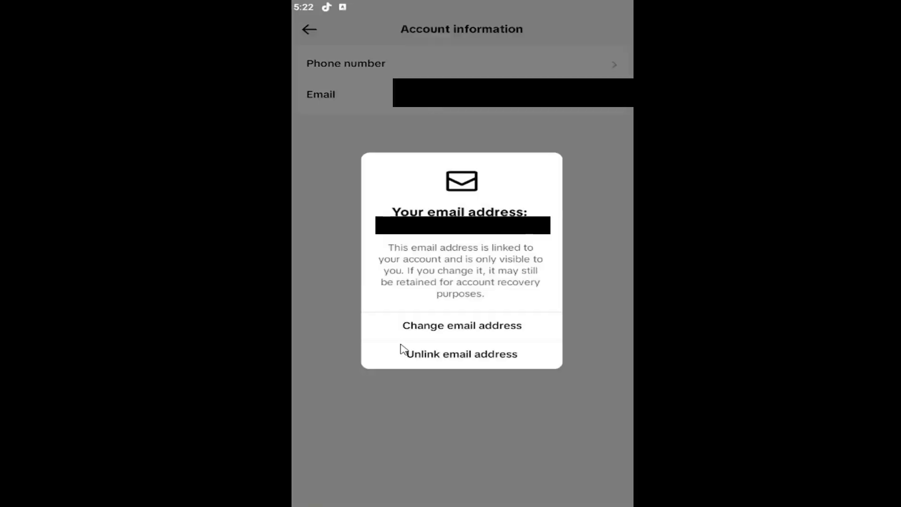